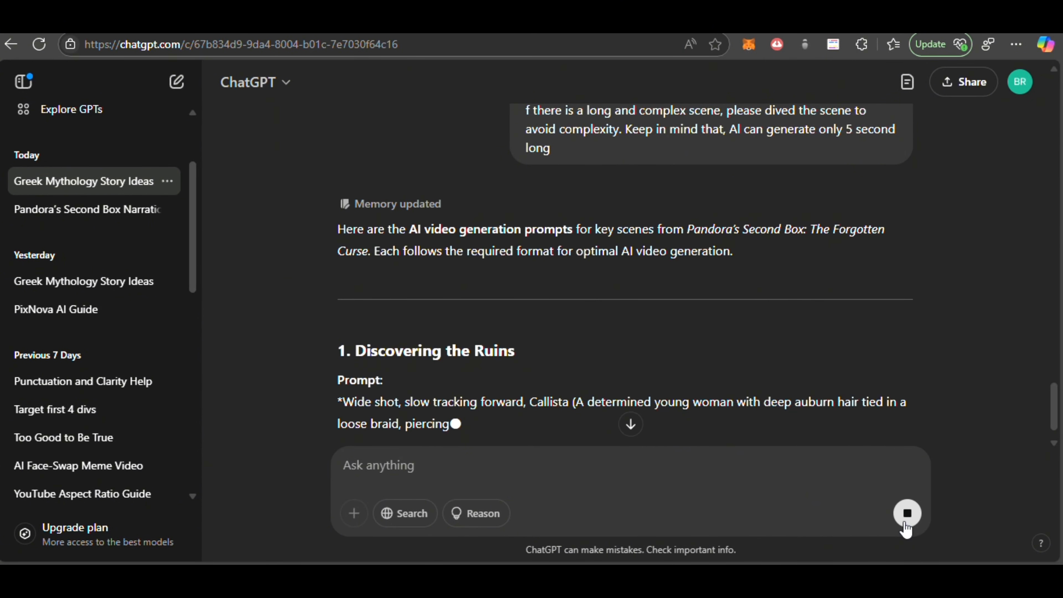
Step: Read through the generated AI video prompts for the scenes of Pandora's Second Box in the ChatGPT reply
scroll(716, 395, "down", 2)
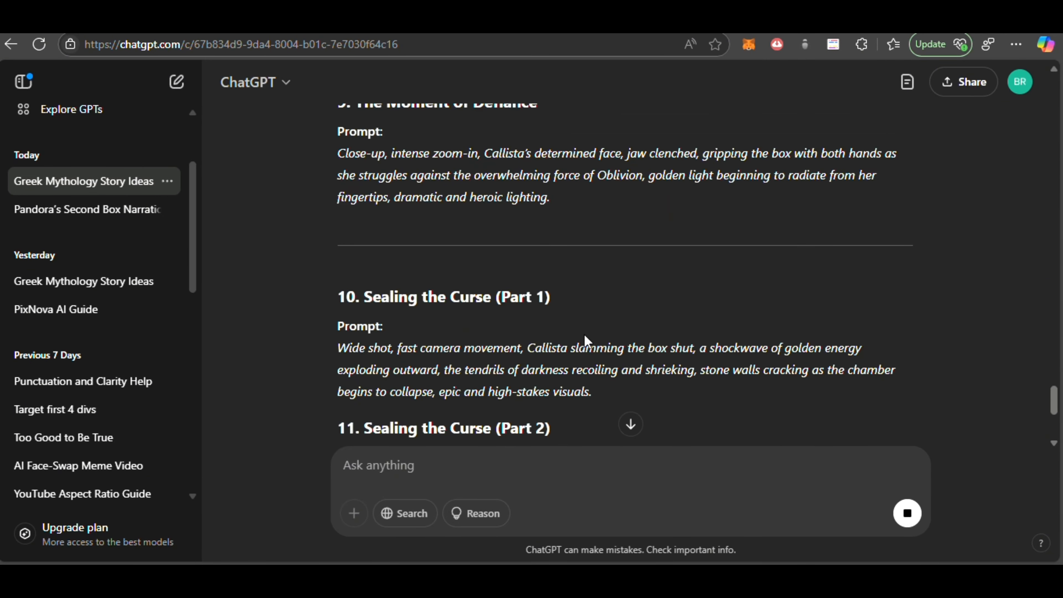
scroll(585, 341, "down", 8)
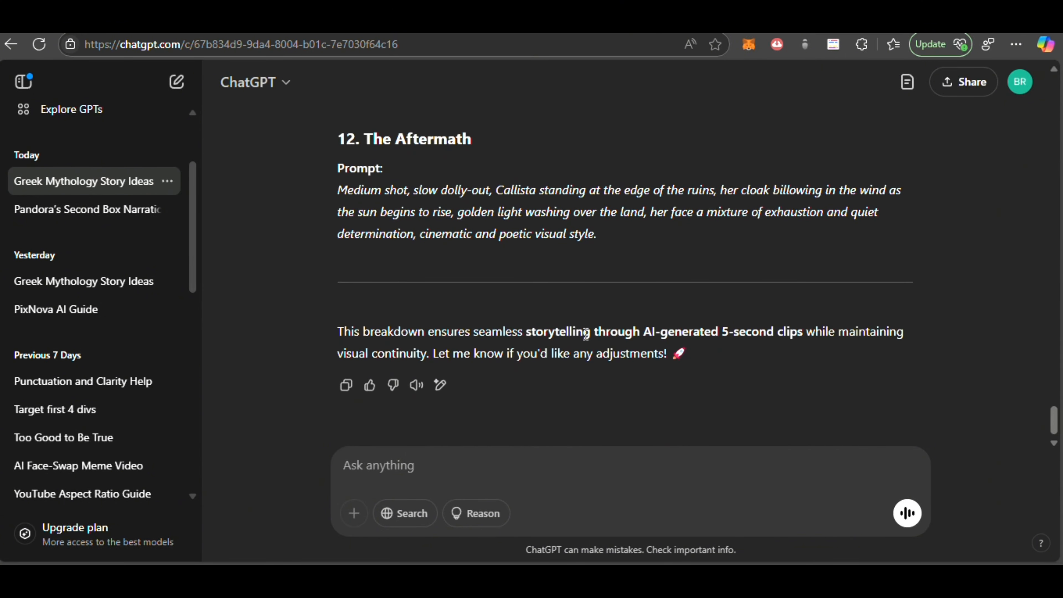
scroll(609, 175, "up", 15)
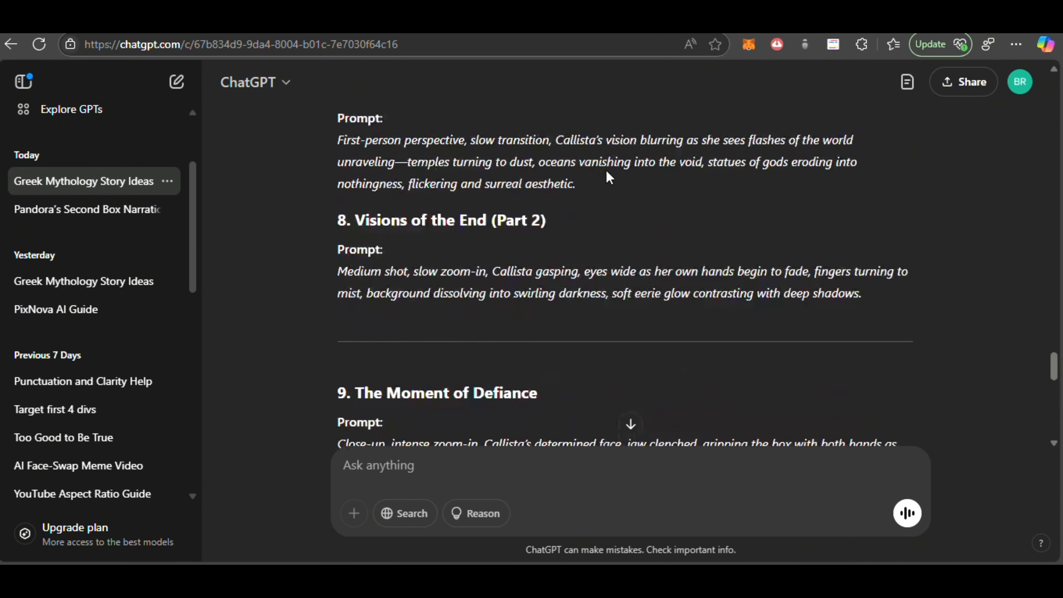
scroll(609, 176, "up", 15)
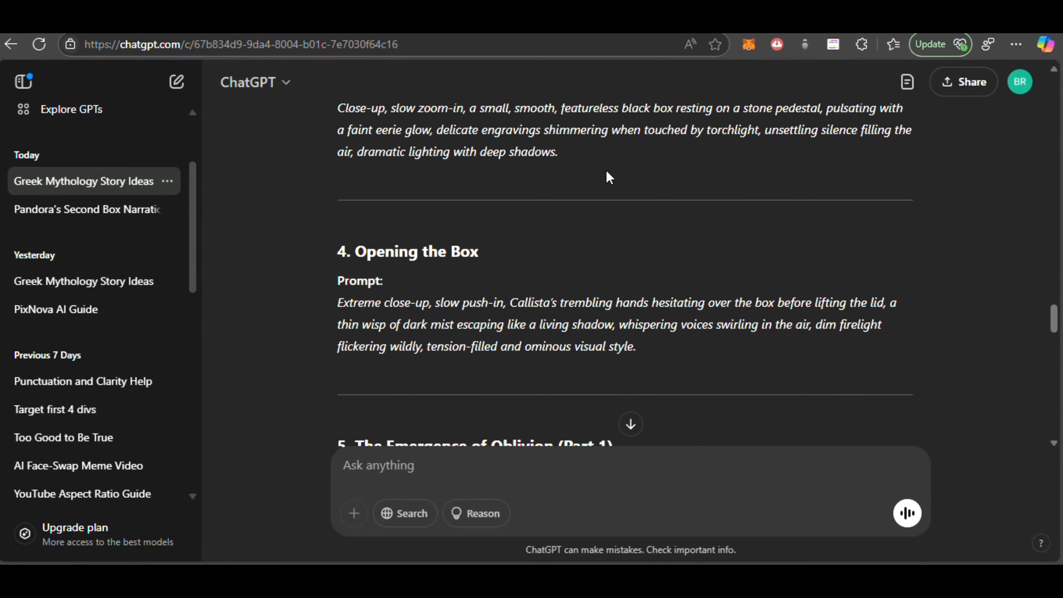
scroll(609, 178, "up", 2)
scroll(608, 176, "up", 4)
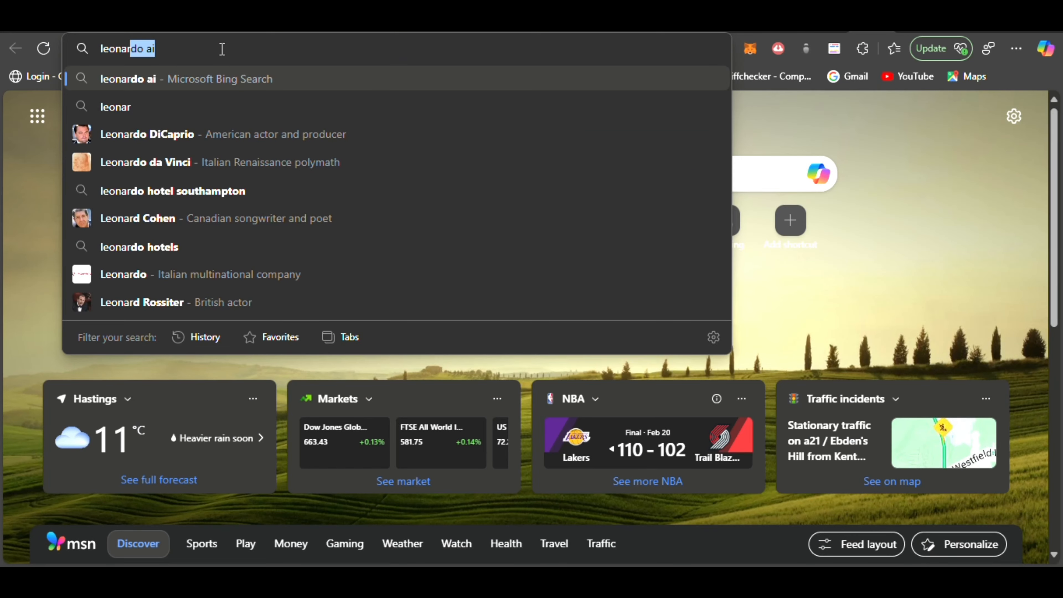
Step: Search the web for "leonardo ai", open the official Leonardo.Ai site and get started with its web app
key("Right")
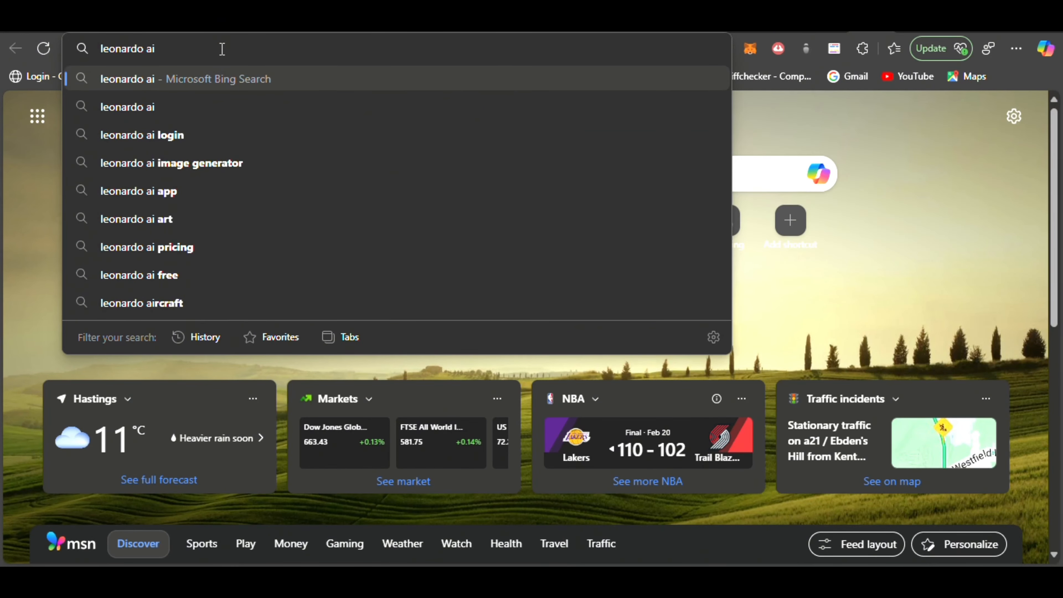
key("Return")
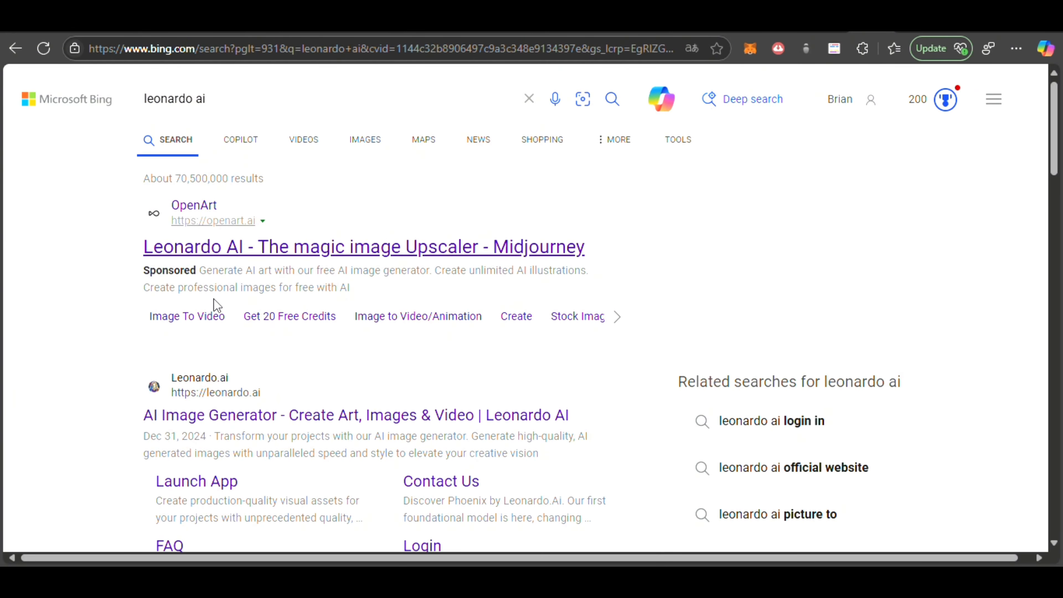
scroll(213, 303, "down", 1)
left_click(215, 341)
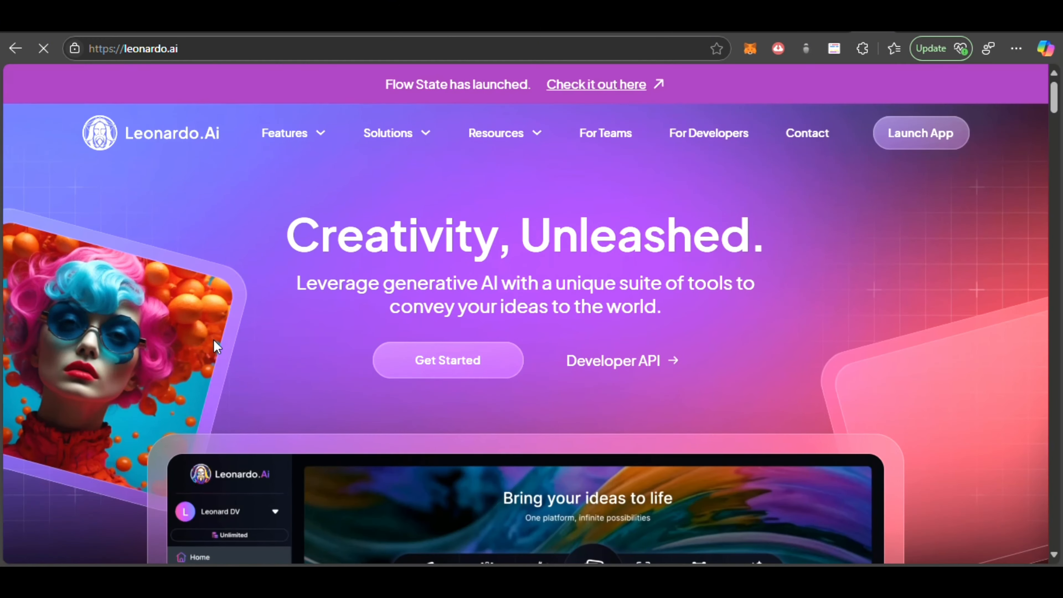
left_click(494, 369)
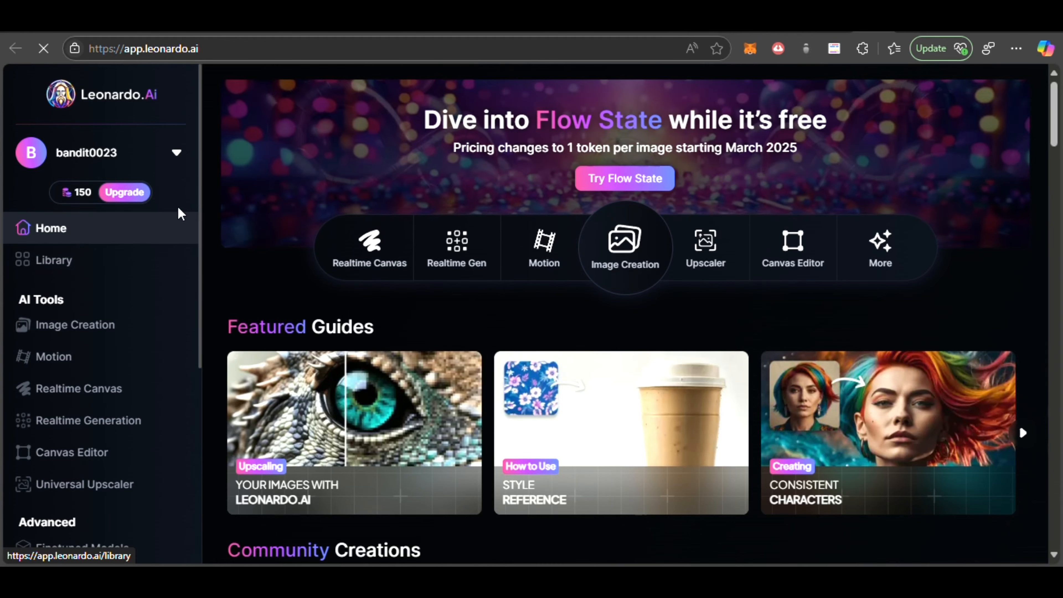
Step: Open Leonardo.Ai's Image Creation tool and choose the Flux Dev model
left_click(79, 194)
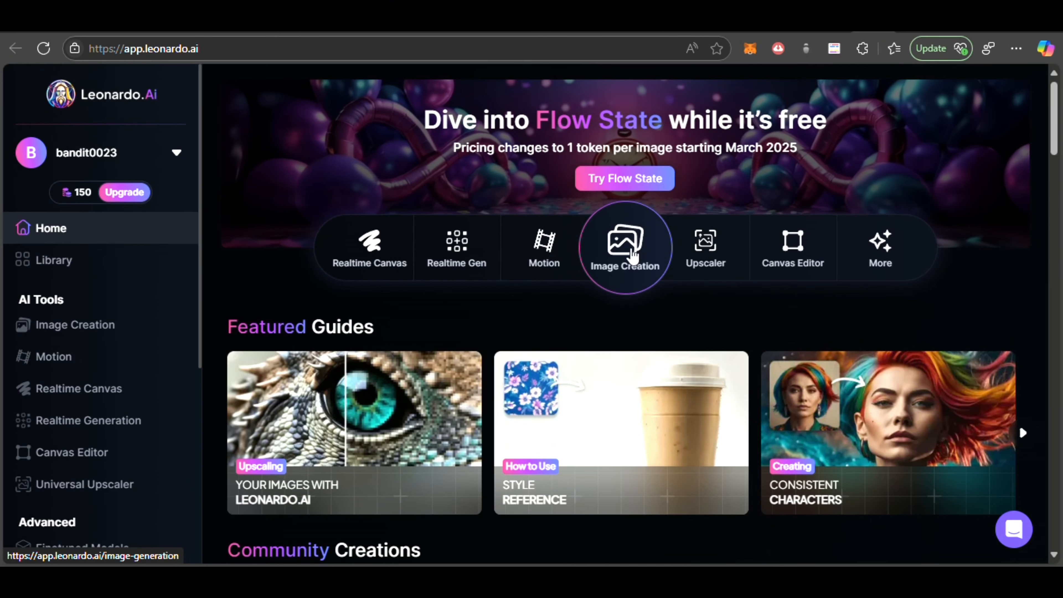
left_click(631, 256)
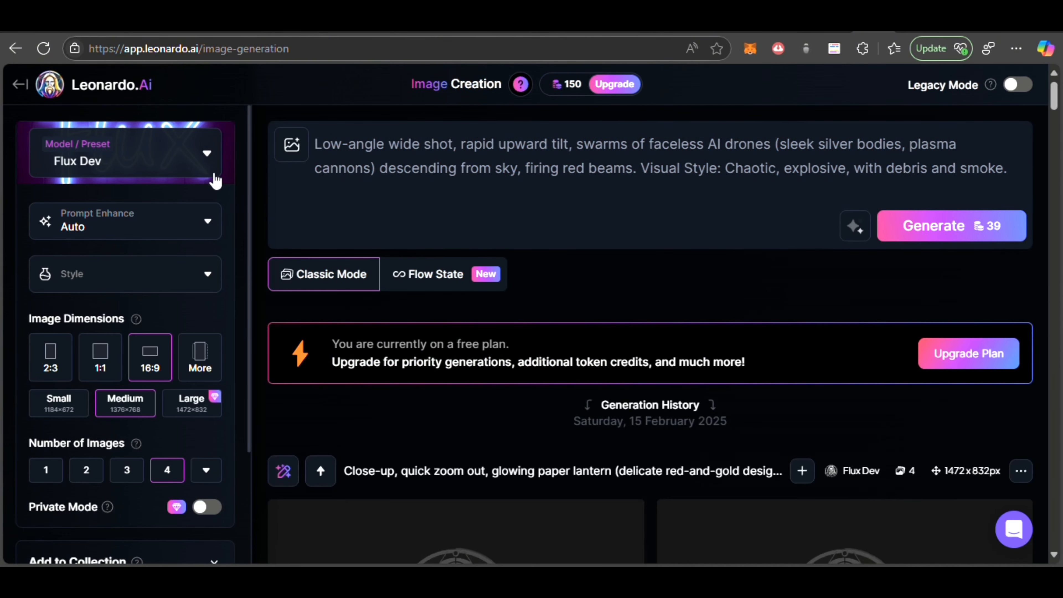
left_click(209, 158)
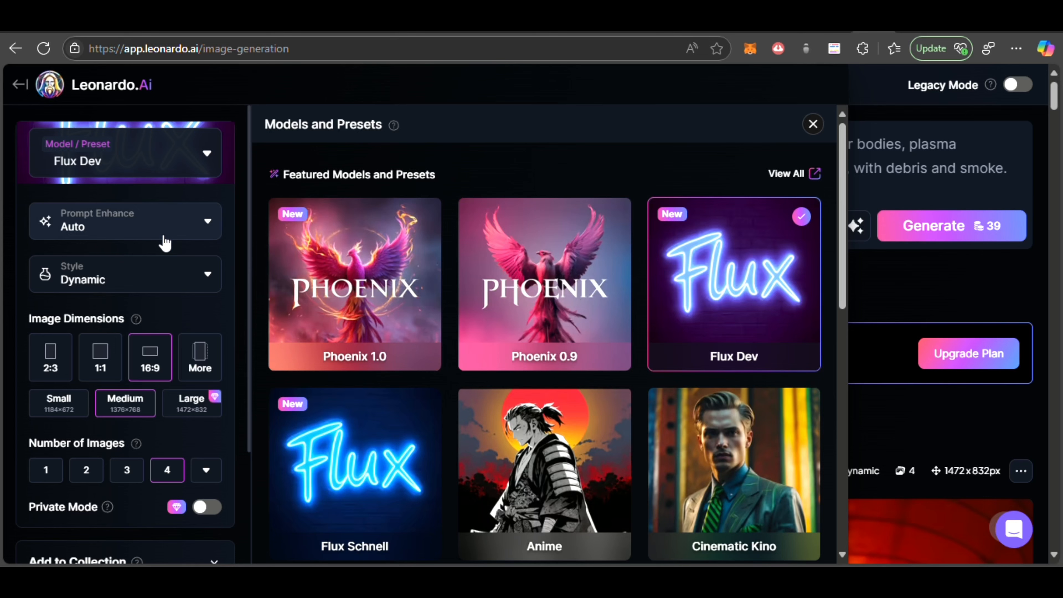
scroll(165, 243, "down", 4)
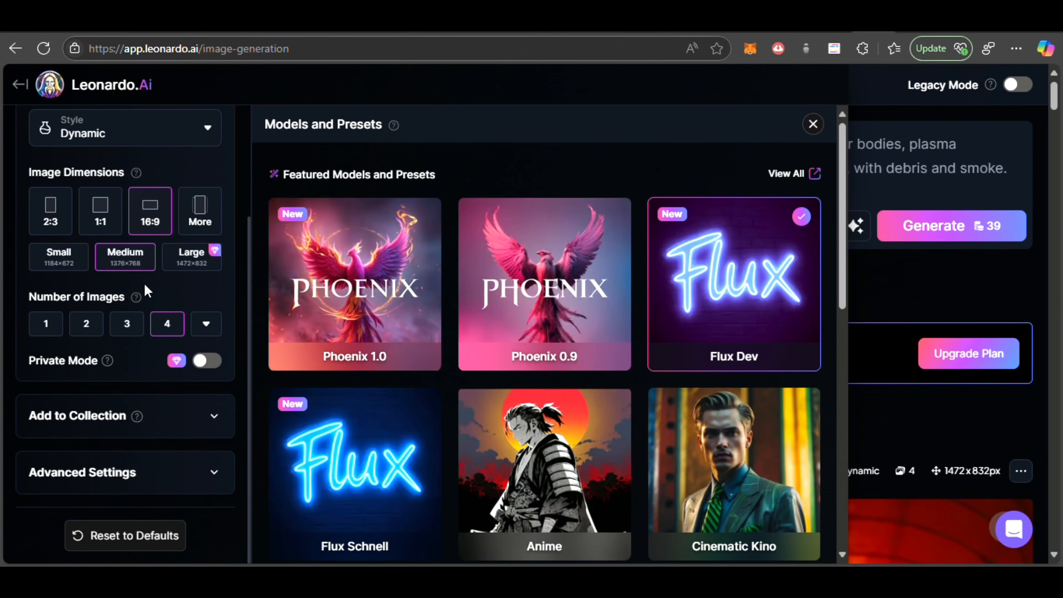
left_click(707, 214)
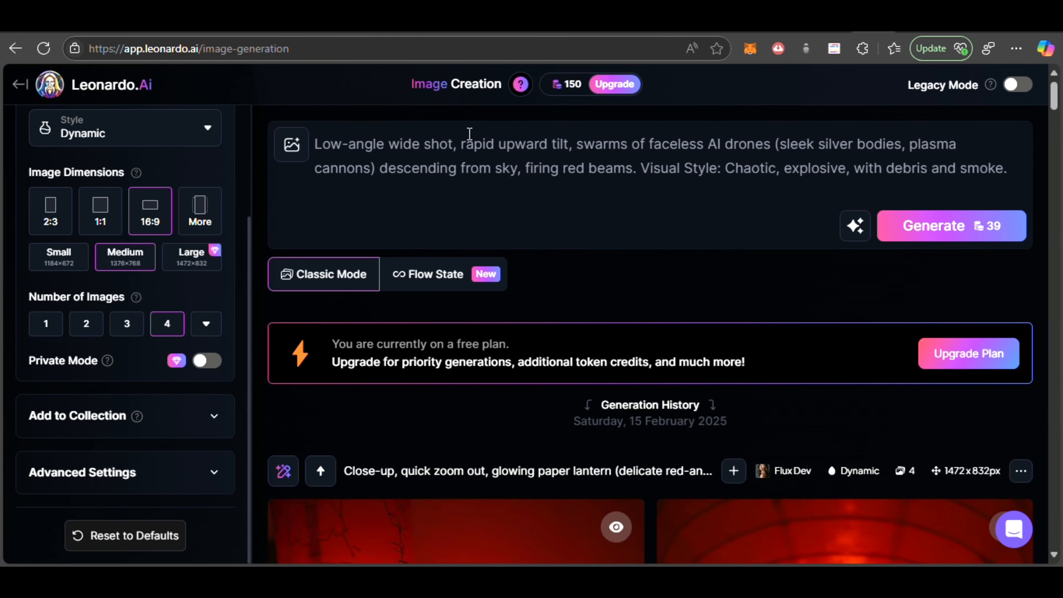
Step: Switch to the ChatGPT conversation and copy the prompt text of scene 1, "Discovering the Ruins"
left_click(229, 34)
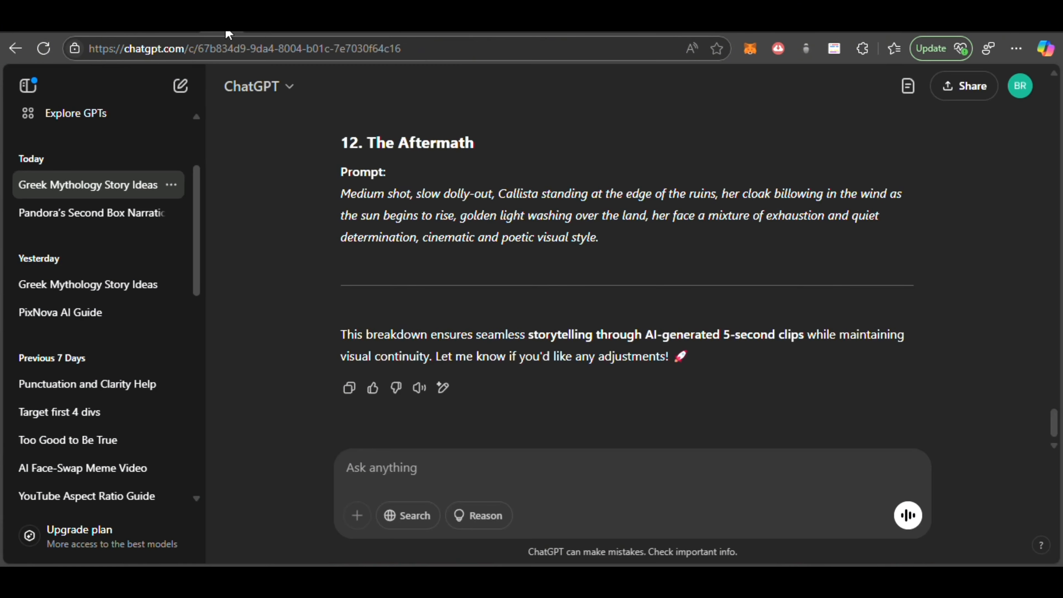
scroll(402, 200, "up", 20)
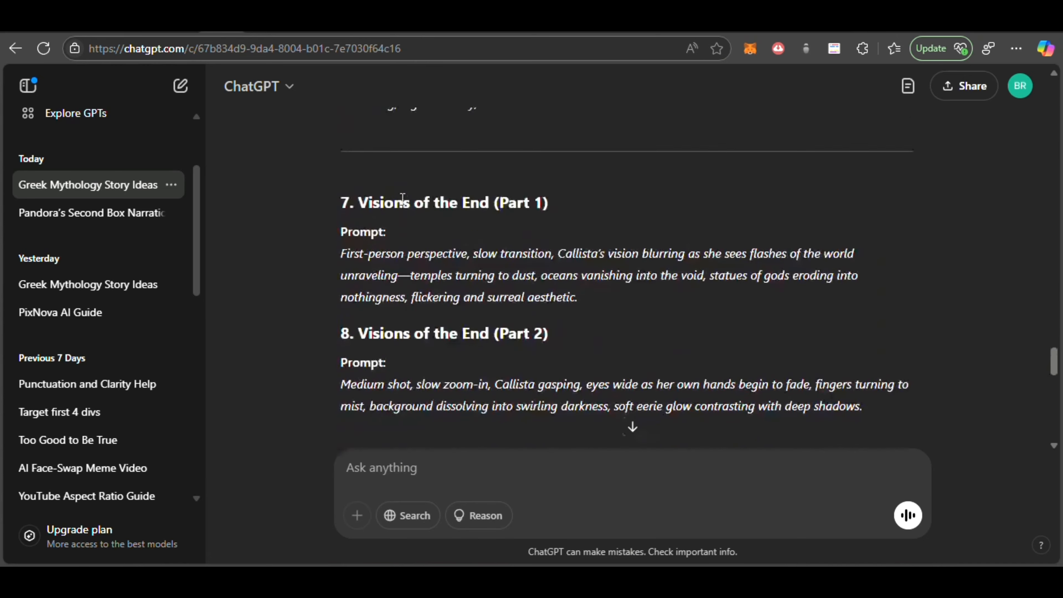
scroll(402, 200, "up", 20)
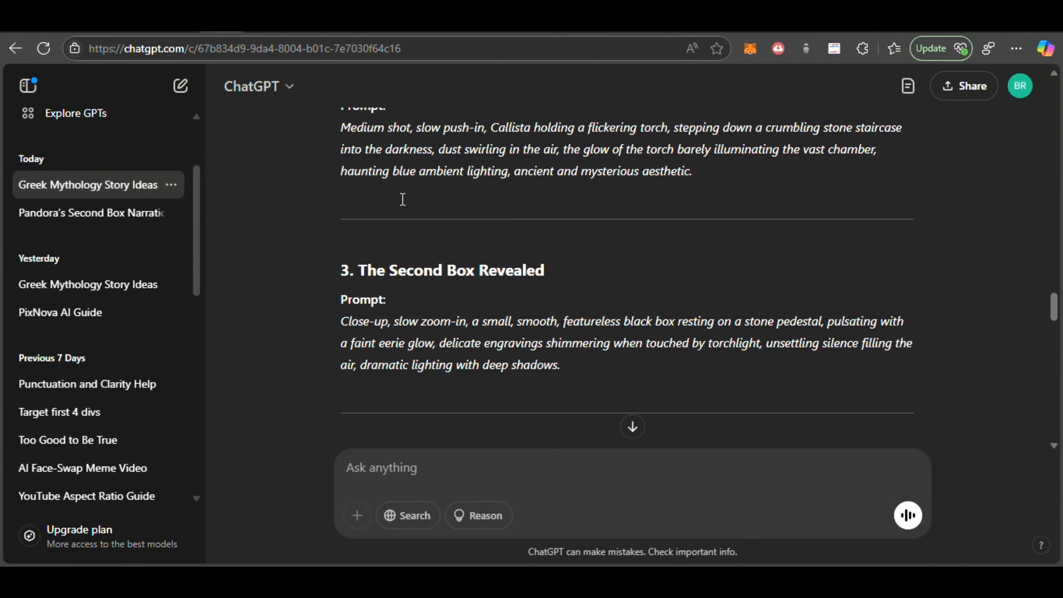
scroll(402, 199, "up", 5)
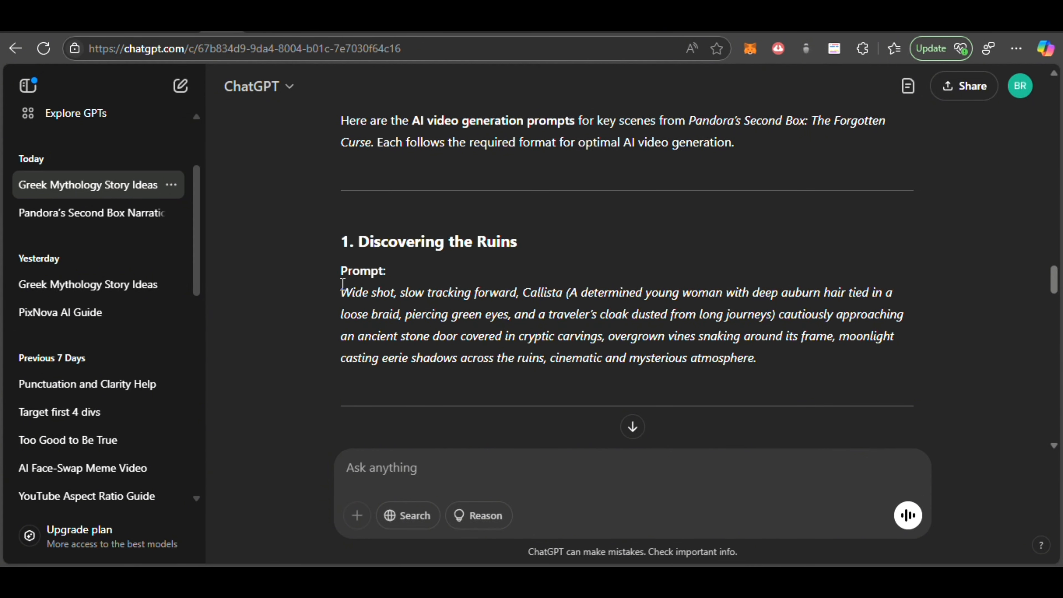
left_click_drag(342, 293, 799, 356)
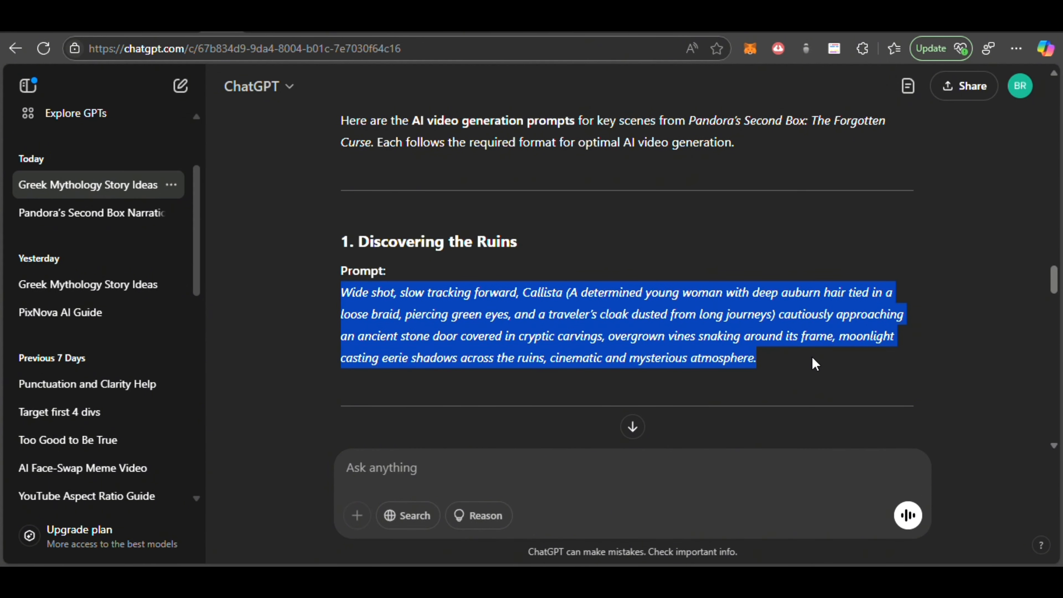
left_click(854, 305)
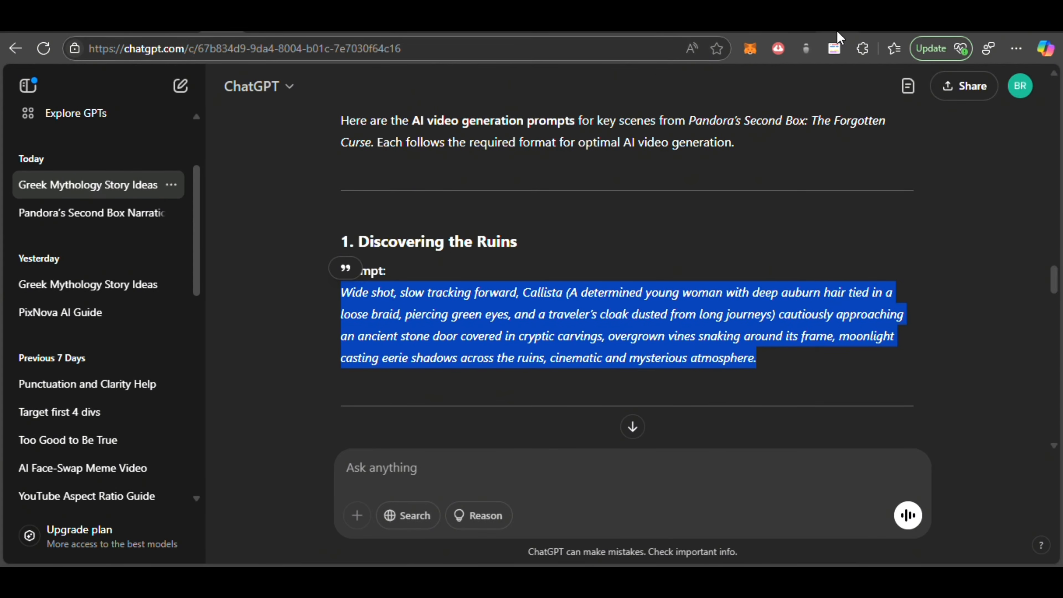
Step: Back in Leonardo.Ai, replace the existing image prompt with the copied "Discovering the Ruins" prompt and generate the images
left_click(862, 17)
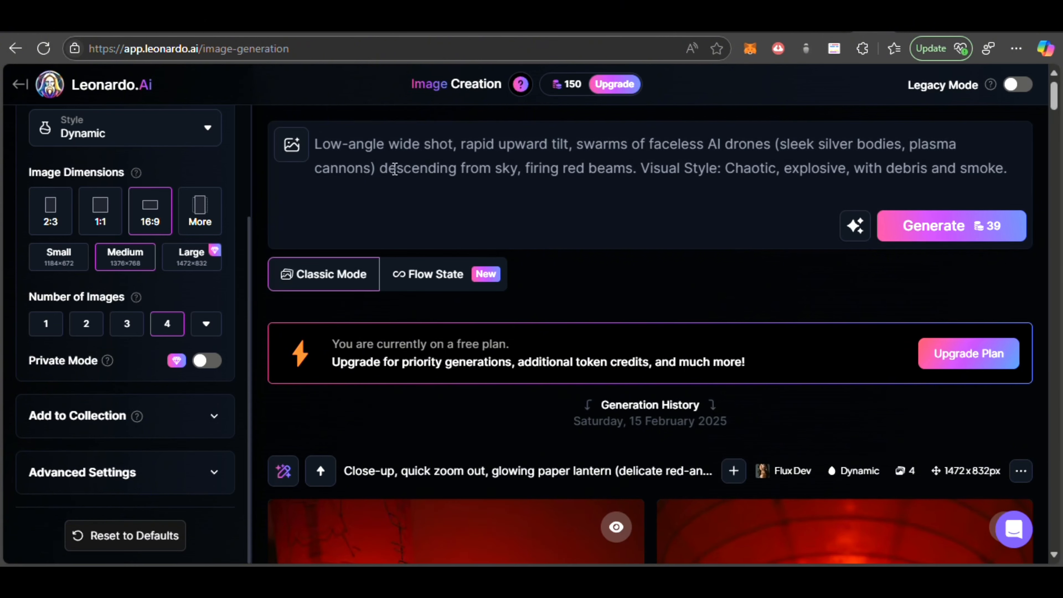
left_click_drag(314, 143, 1008, 169)
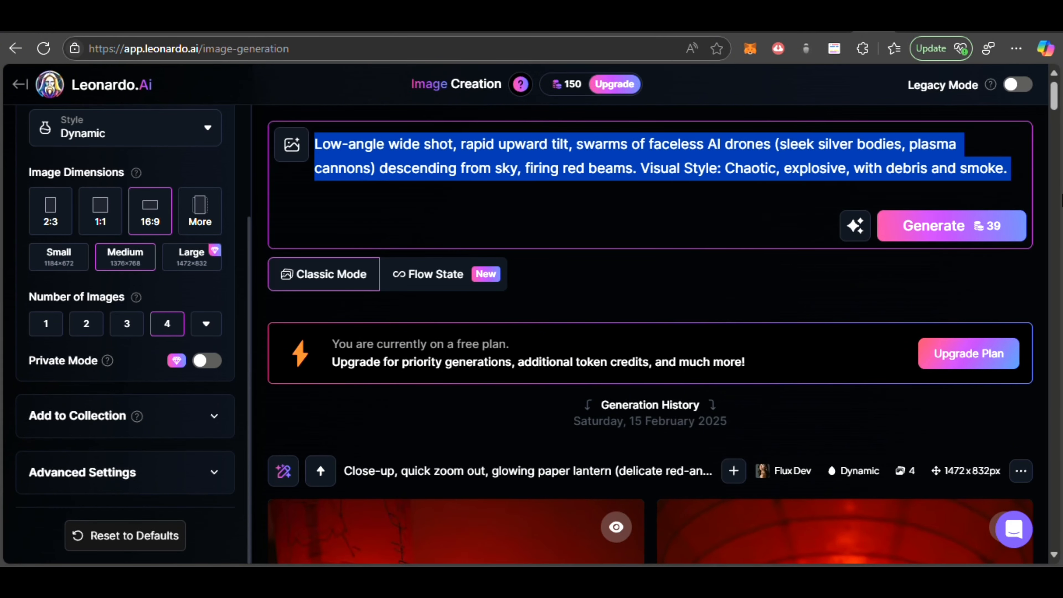
key("ctrl+v")
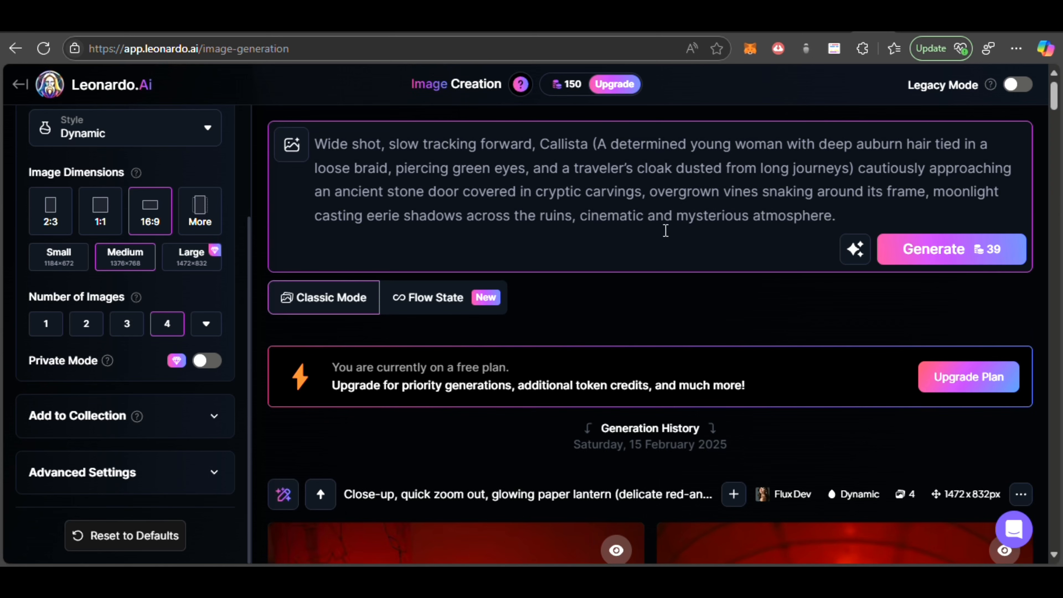
left_click(930, 267)
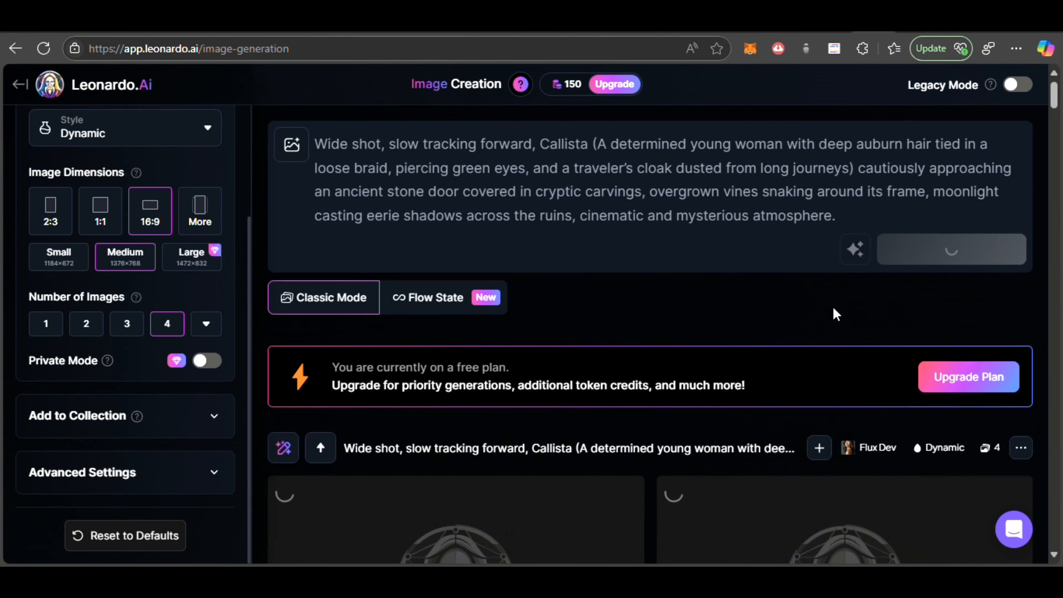
Step: Compare the generated images of Callista at the stone door and view the third one enlarged
scroll(832, 307, "down", 5)
scroll(833, 306, "down", 3)
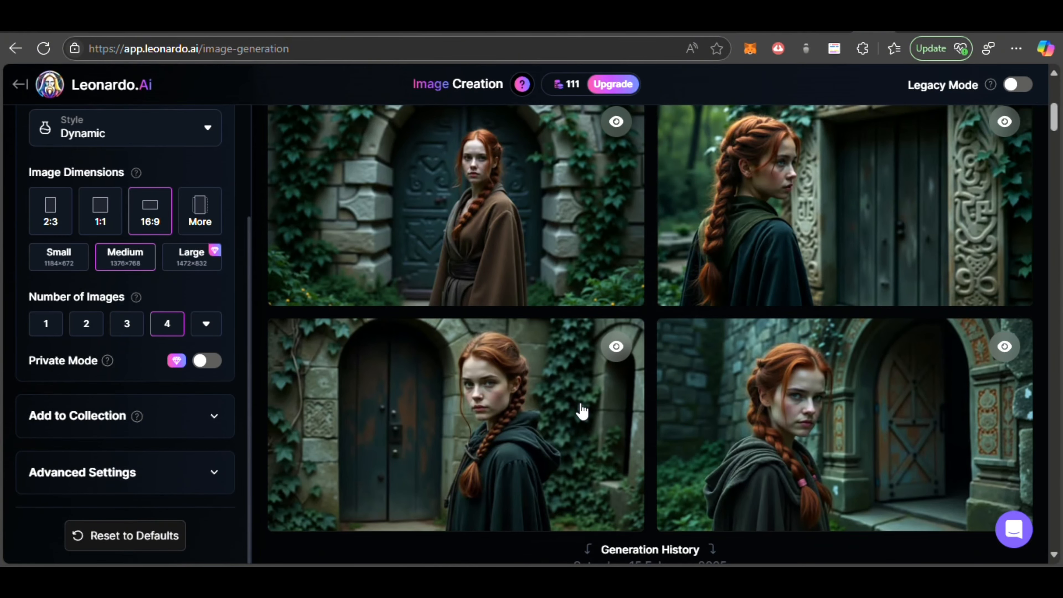
scroll(497, 232, "up", 2)
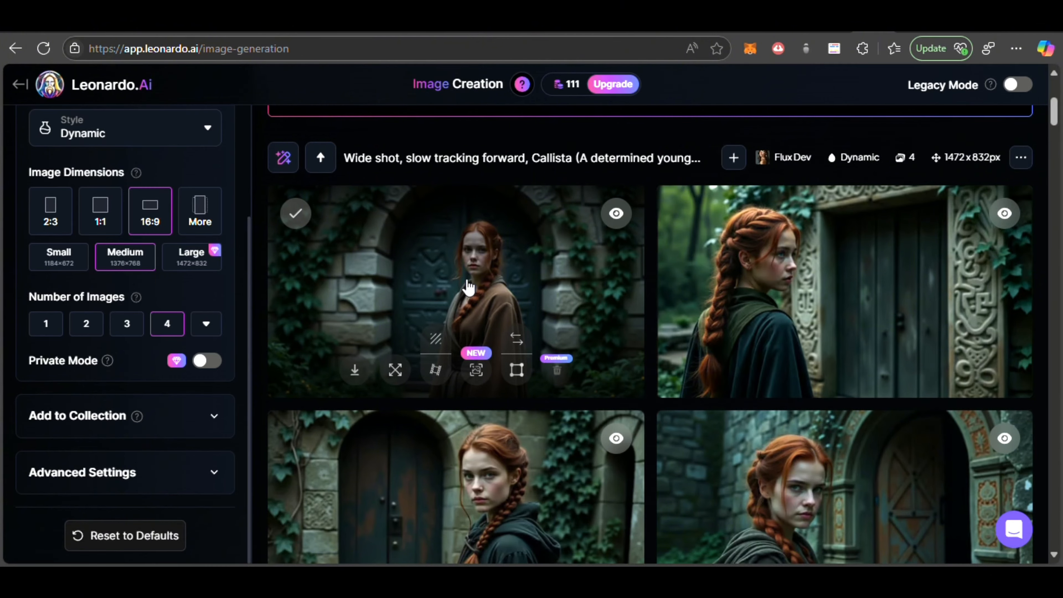
scroll(468, 287, "down", 1)
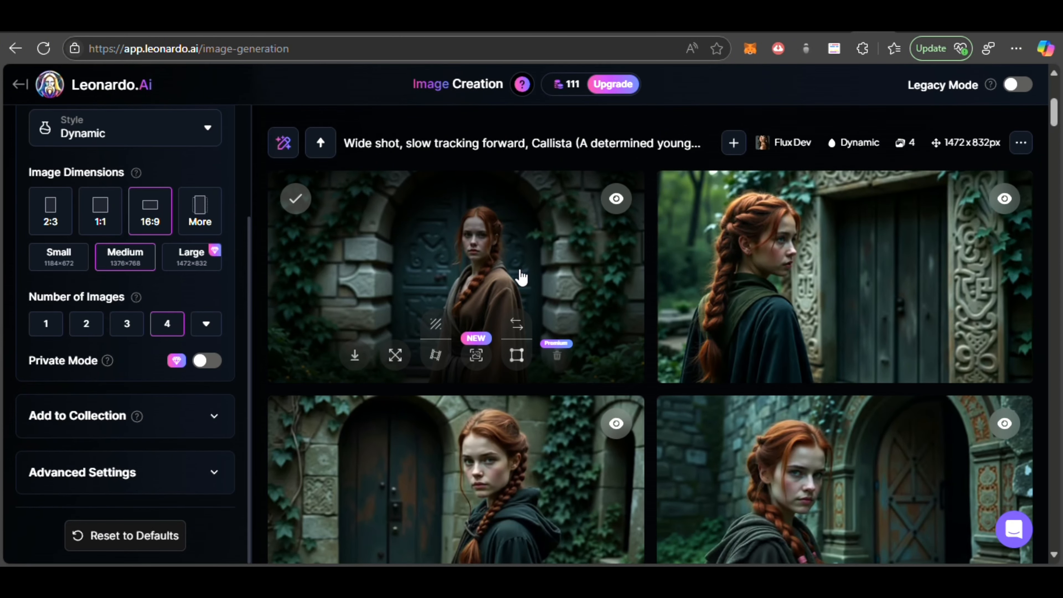
scroll(520, 276, "down", 2)
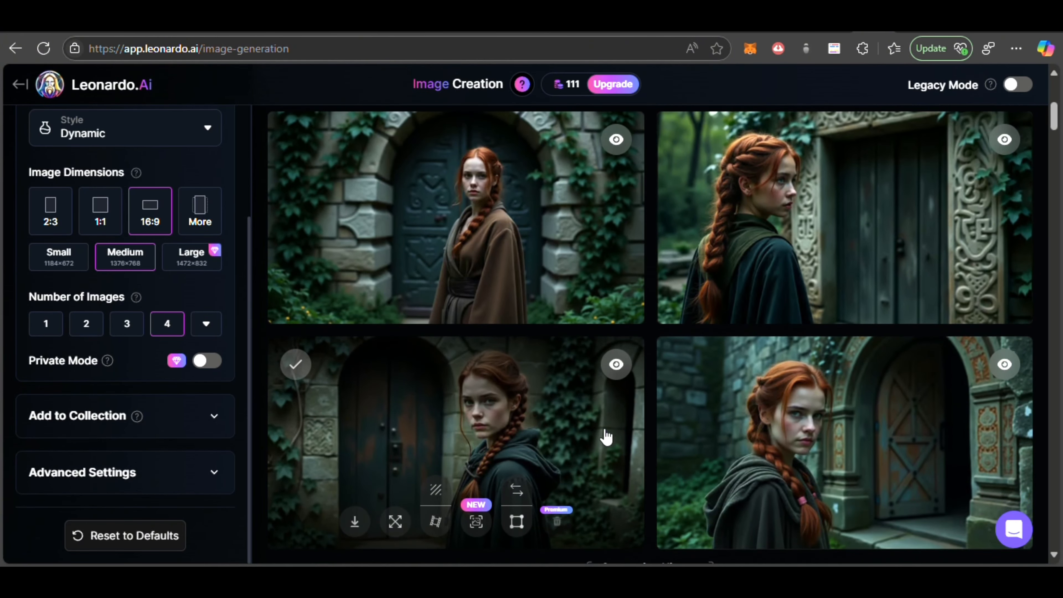
left_click(538, 430)
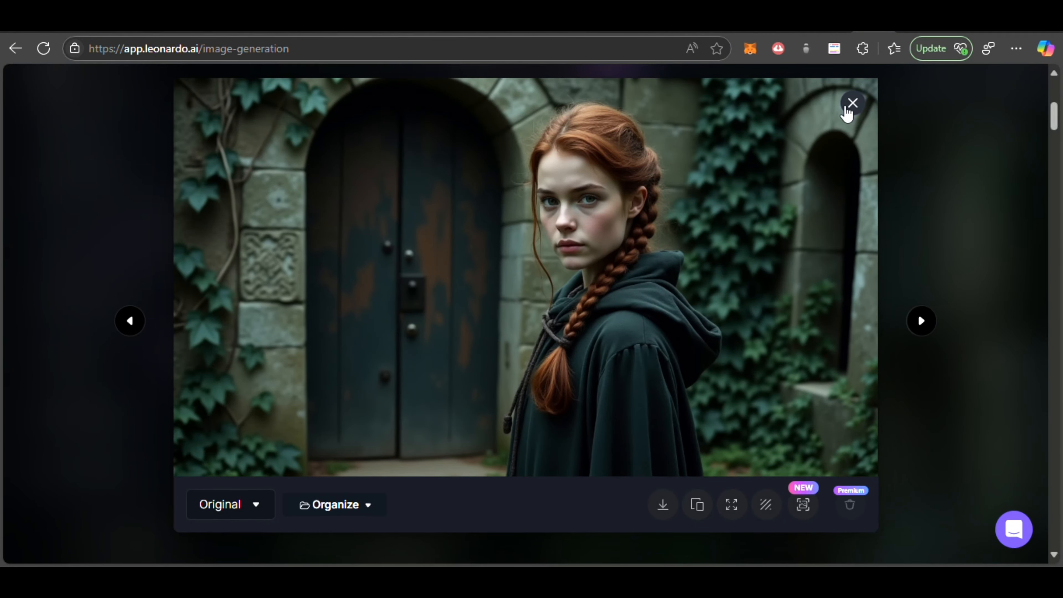
key("Escape")
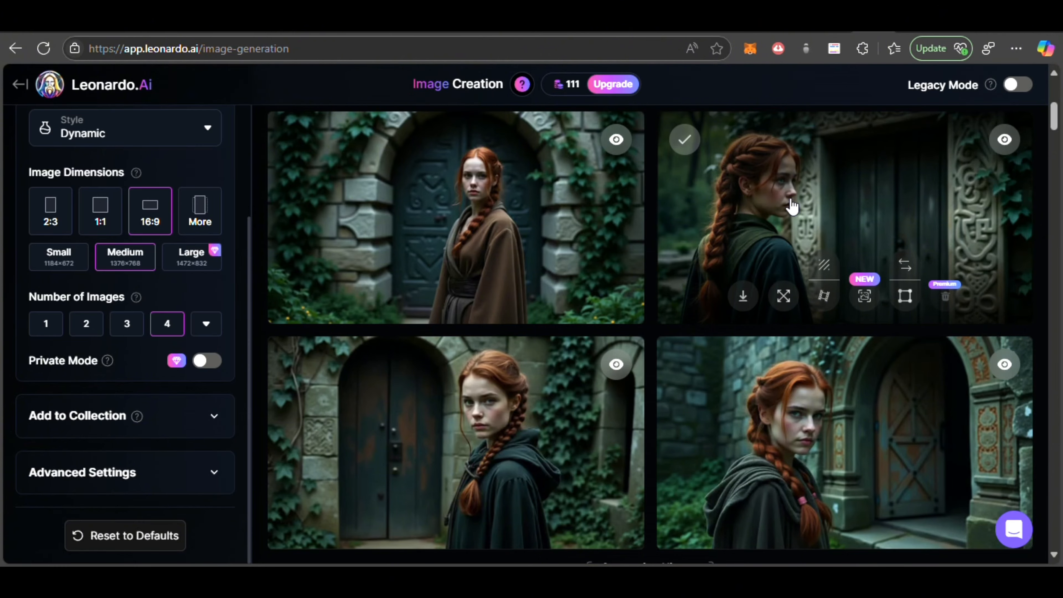
scroll(593, 340, "down", 5)
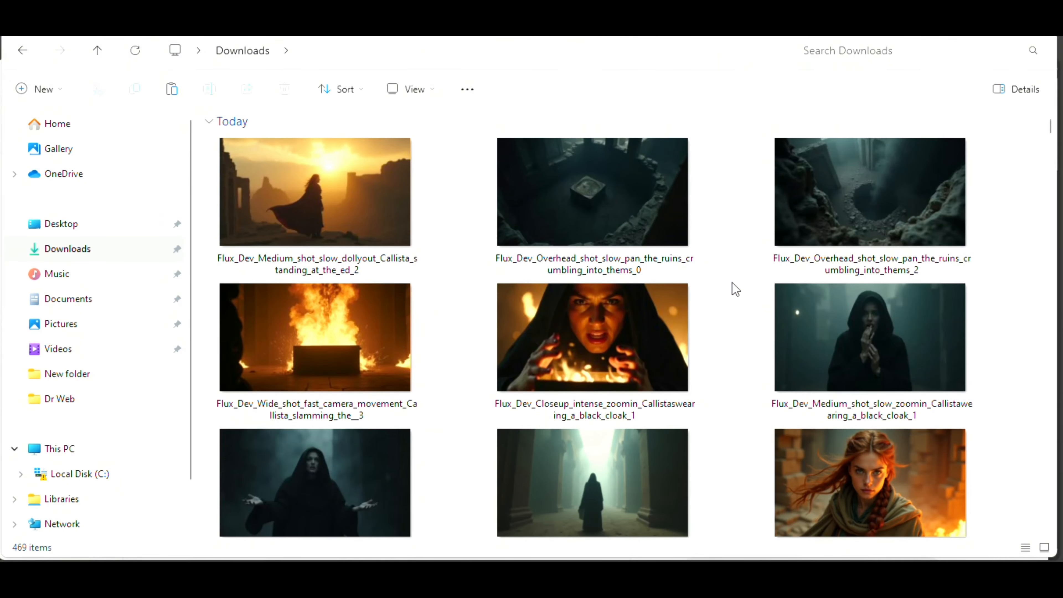
Step: Look through the downloaded Flux Dev scene images in the Downloads folder
scroll(731, 283, "down", 5)
scroll(732, 283, "down", 5)
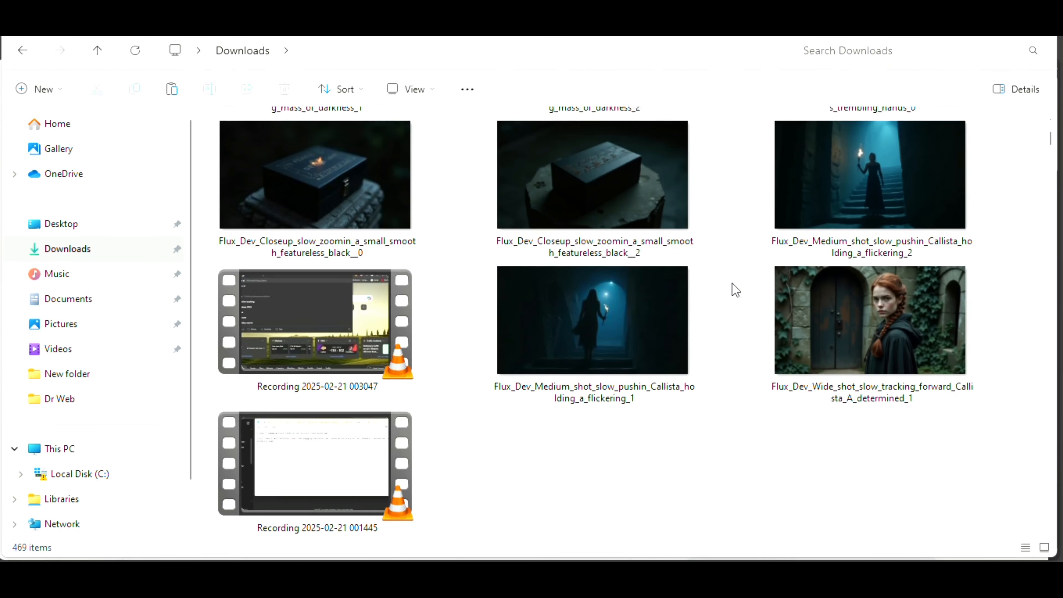
scroll(731, 284, "up", 10)
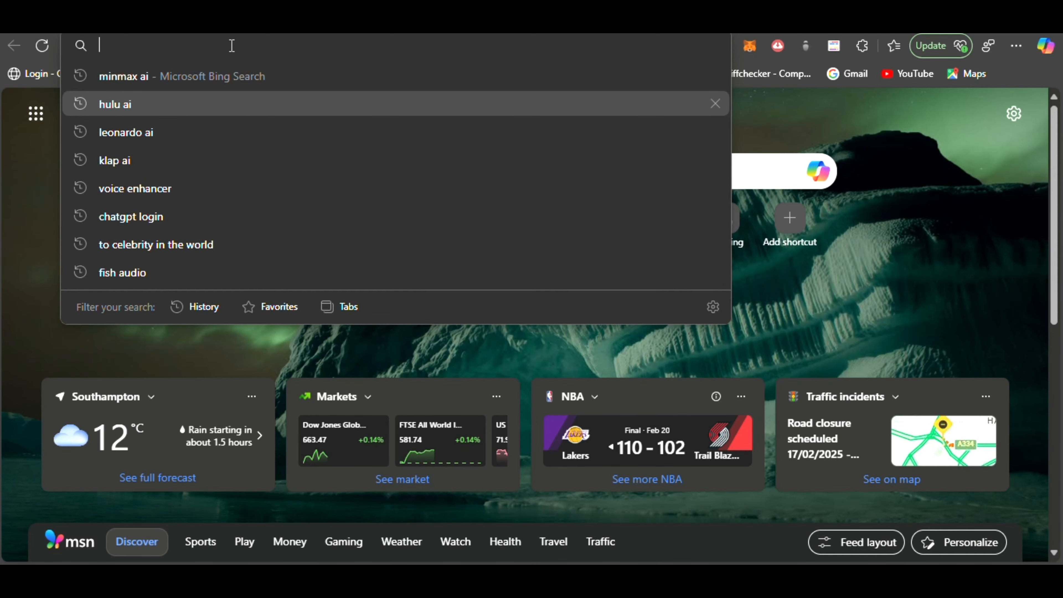
Step: Enter a web search for "hailuo ai" in the browser
type("ha")
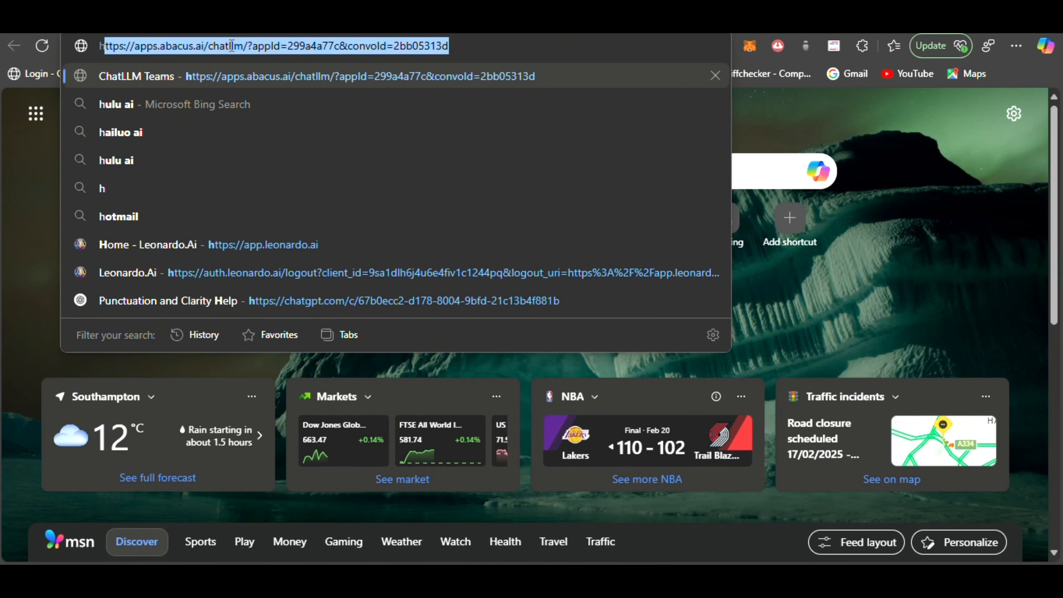
type("i")
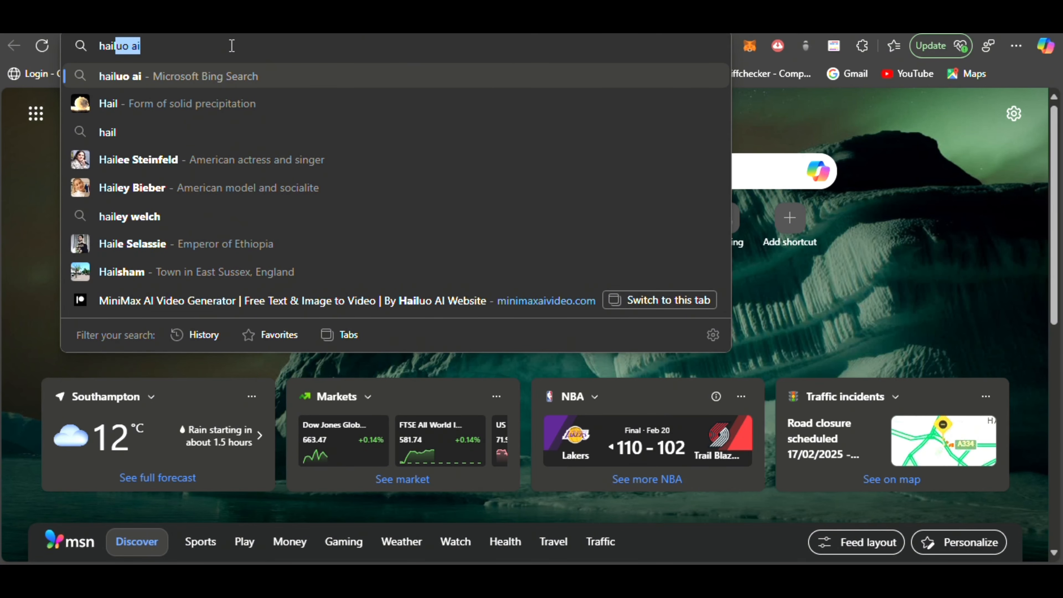
type("luo")
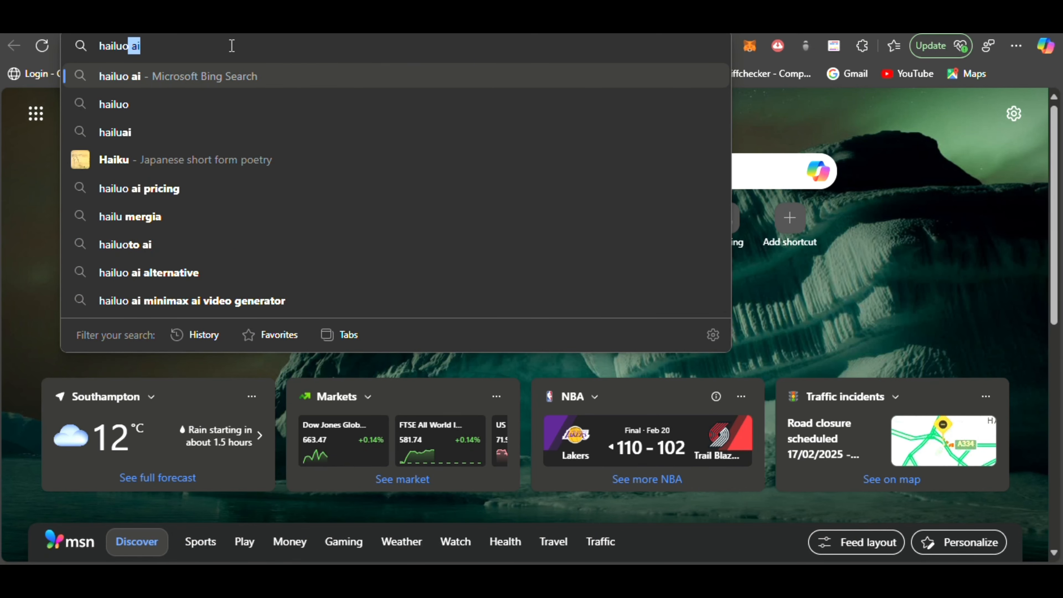